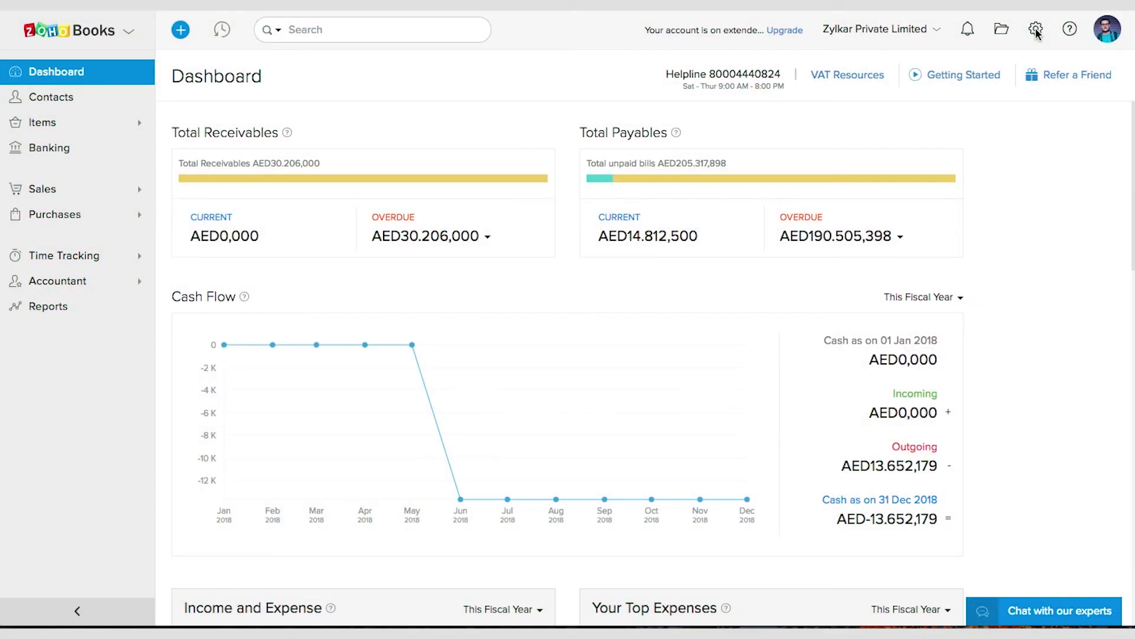
- Enable 'I want to track landed cost on items' in the Item preferences and save
click(1036, 29)
click(930, 233)
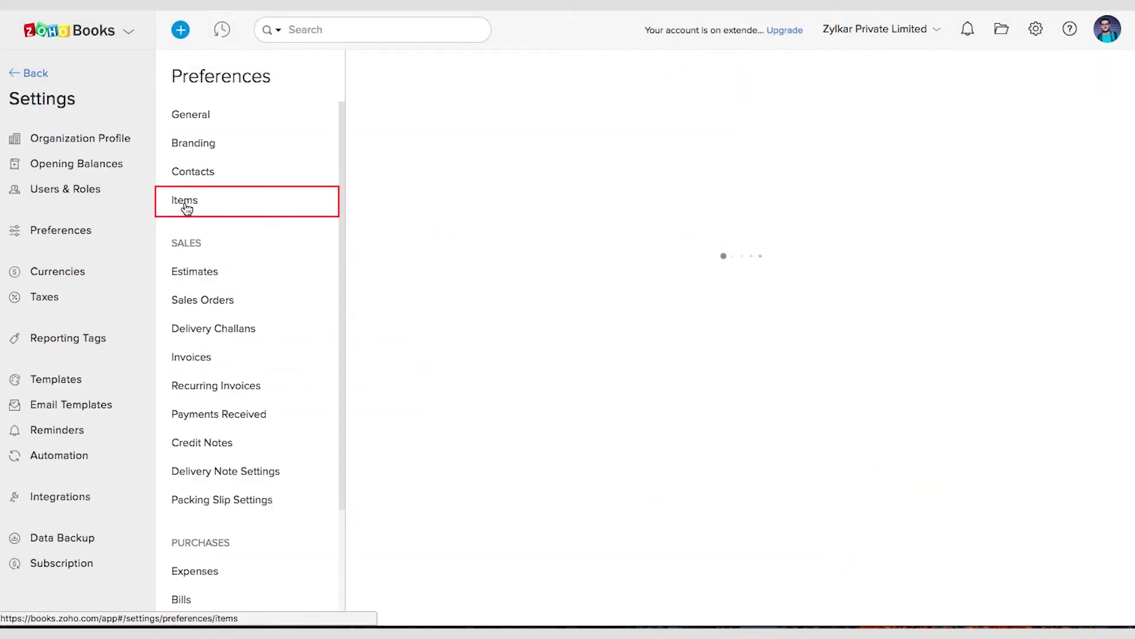
click(185, 202)
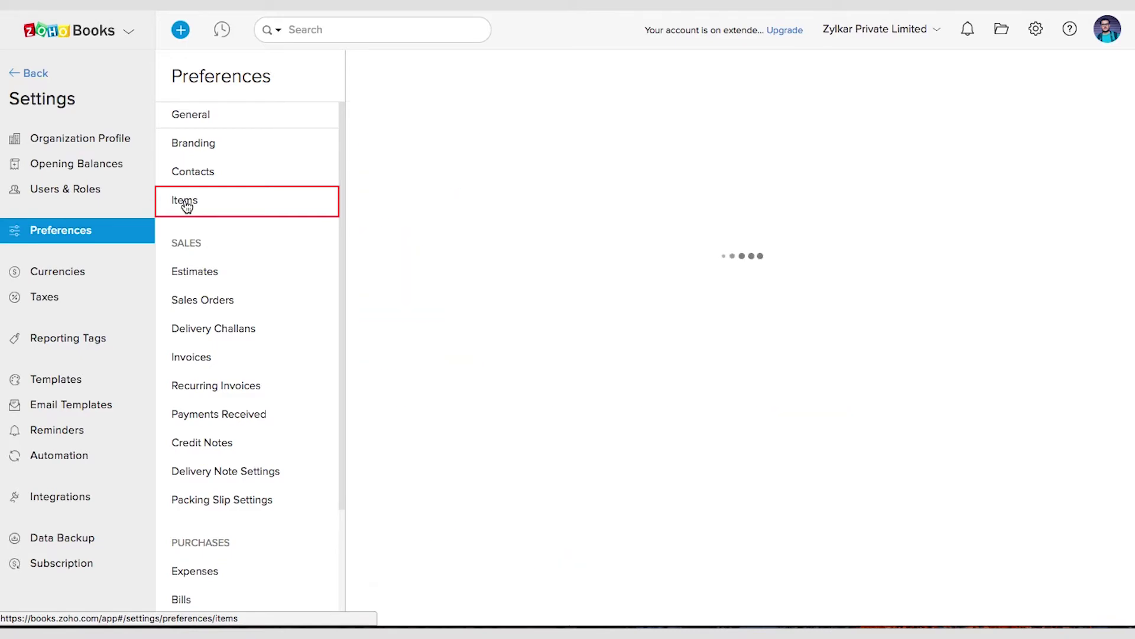
scroll(448, 351, down, 3)
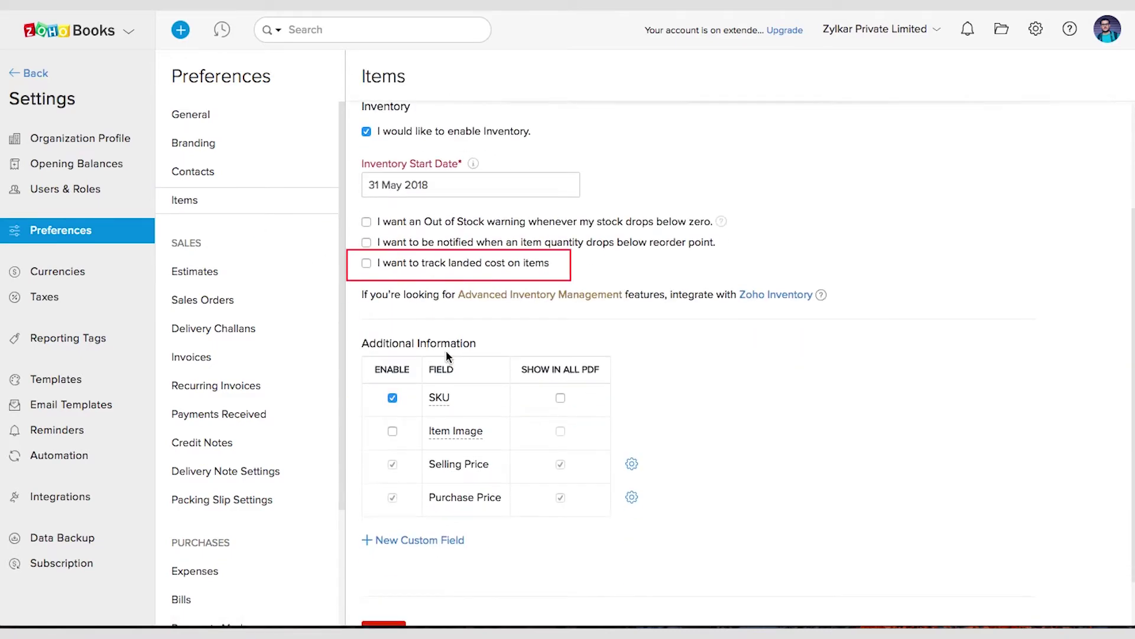
click(367, 263)
scroll(469, 425, down, 1)
click(382, 573)
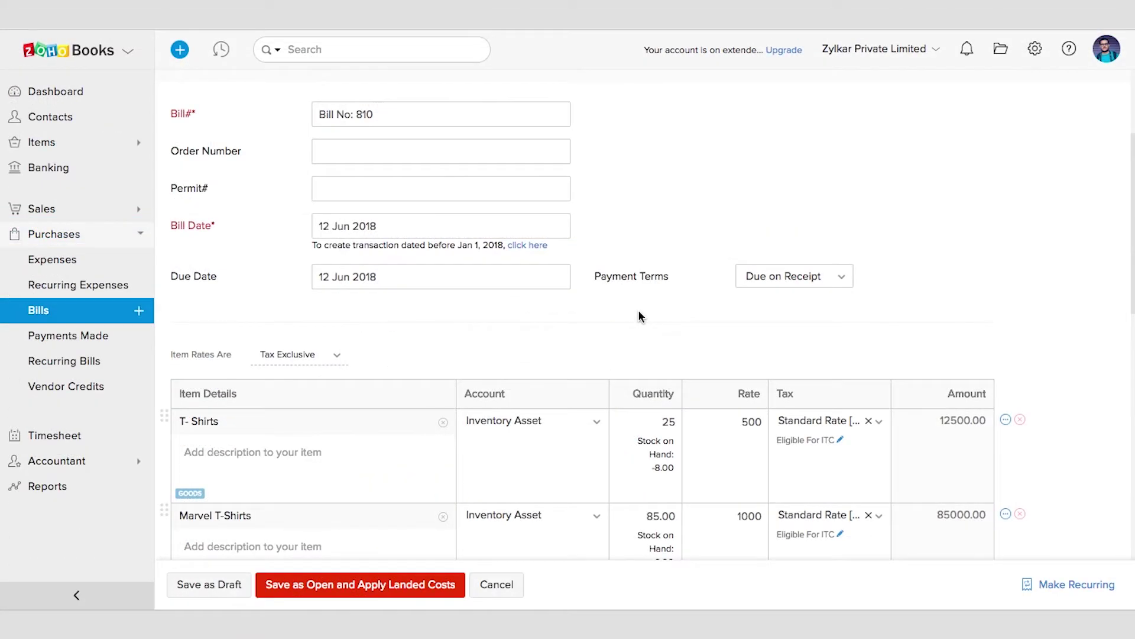
- Scroll Bill No: 810 down to the landed cost list with Shipping AED100.00 and Insurance AED30.00
scroll(638, 316, down, 1)
scroll(639, 317, down, 4)
scroll(638, 317, down, 1)
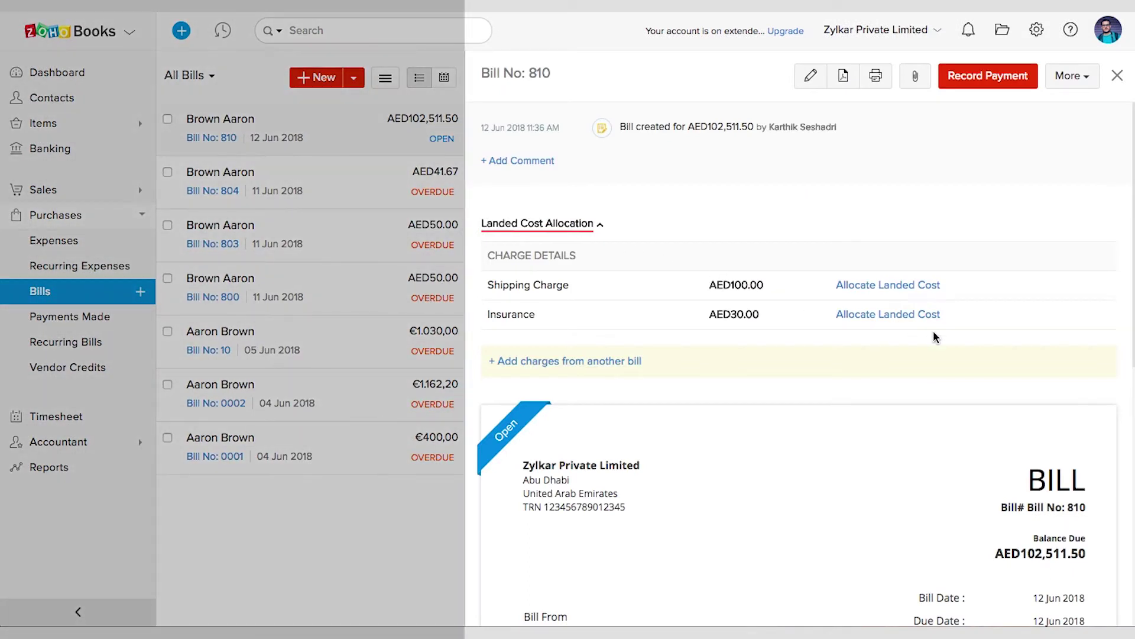
- Split the AED100.00 Shipping Charge by Value into 12.82 and 87.18 and save
click(908, 284)
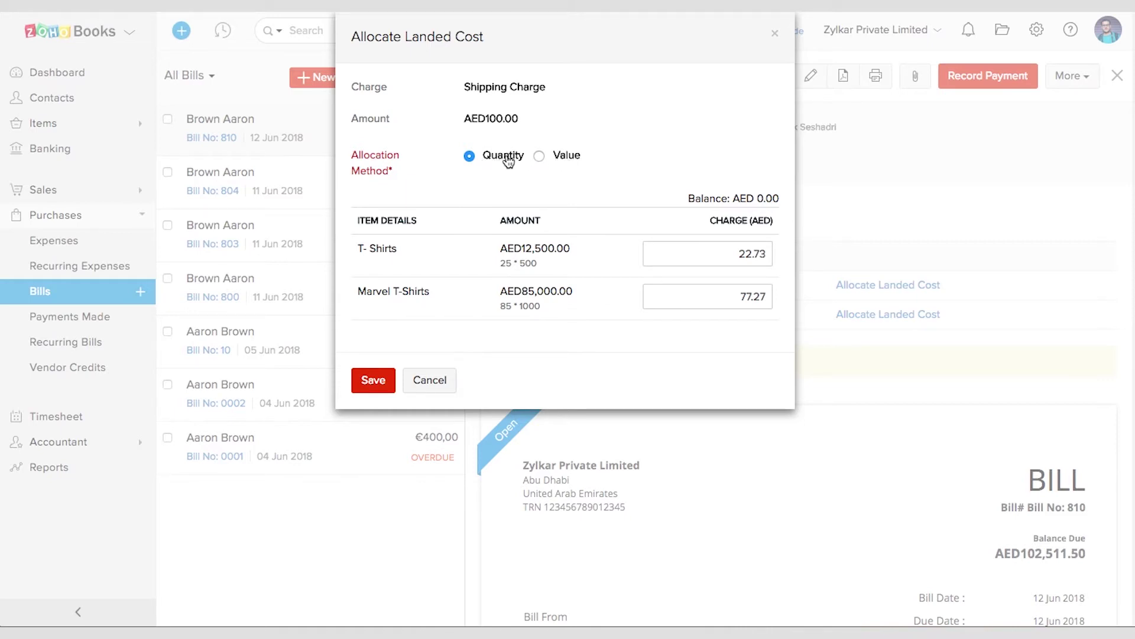
click(538, 156)
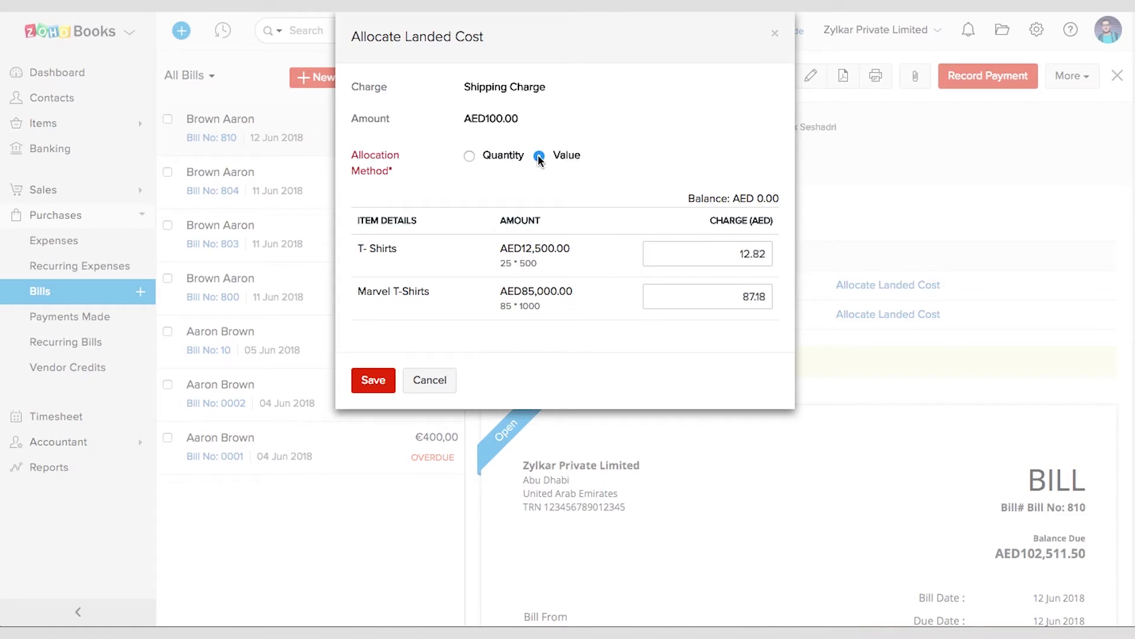
click(740, 254)
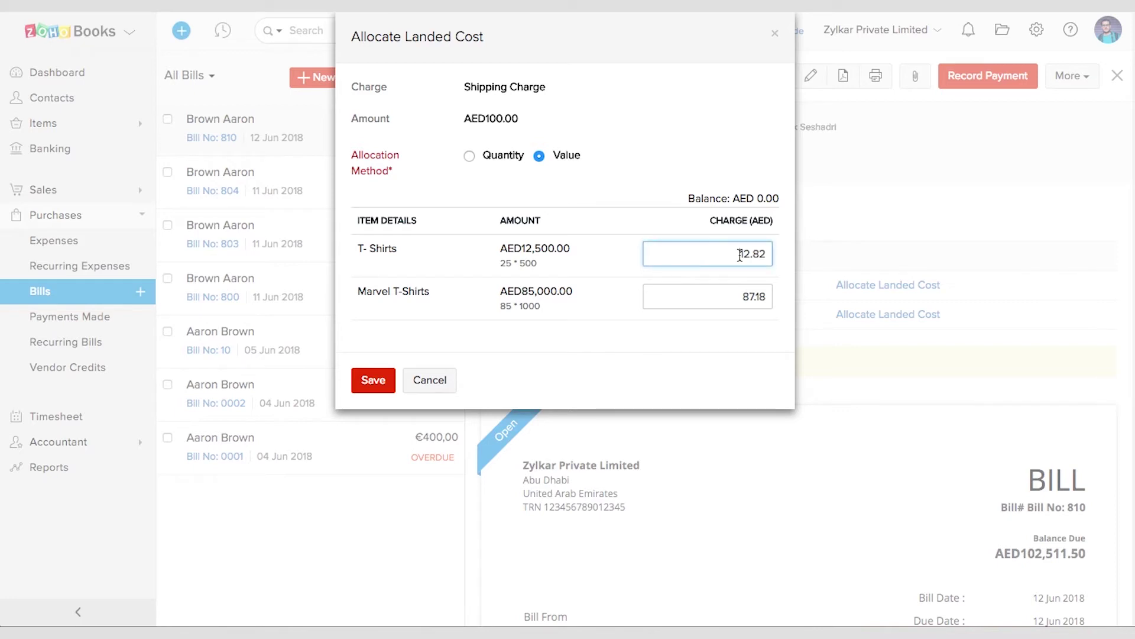
click(386, 374)
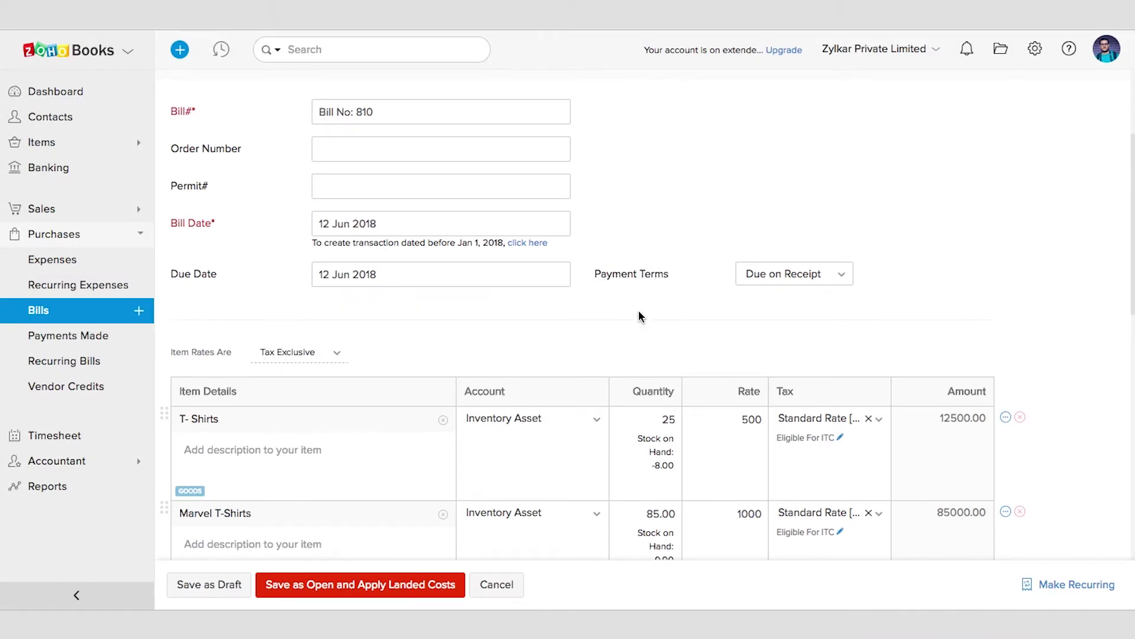
- Scroll through the bill's edit form to review its landed cost details
scroll(638, 316, down, 5)
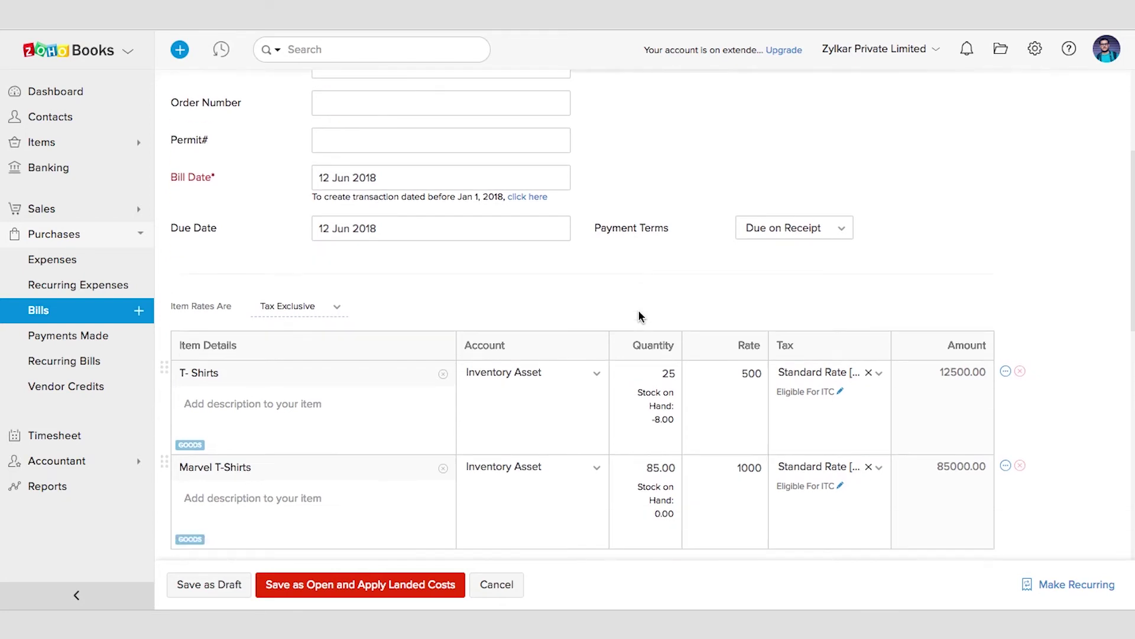
scroll(639, 317, down, 1)
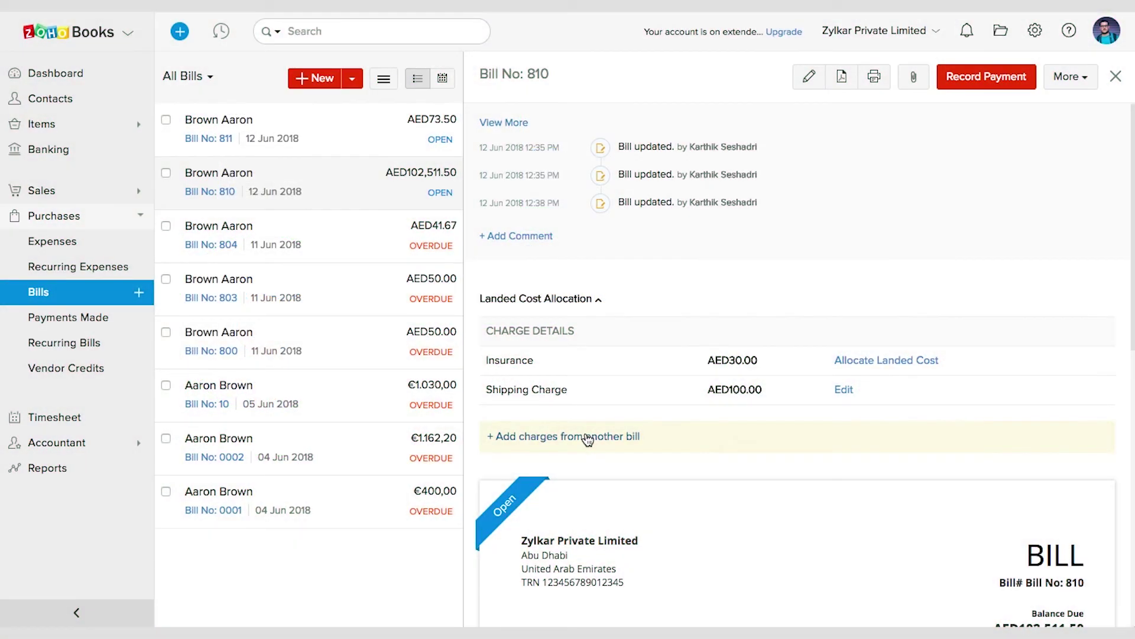
- Add the vendor's Bill No: 811 Shipping Charges (AED20.00) as landed cost, split 4.55 and 15.45, and save
click(587, 438)
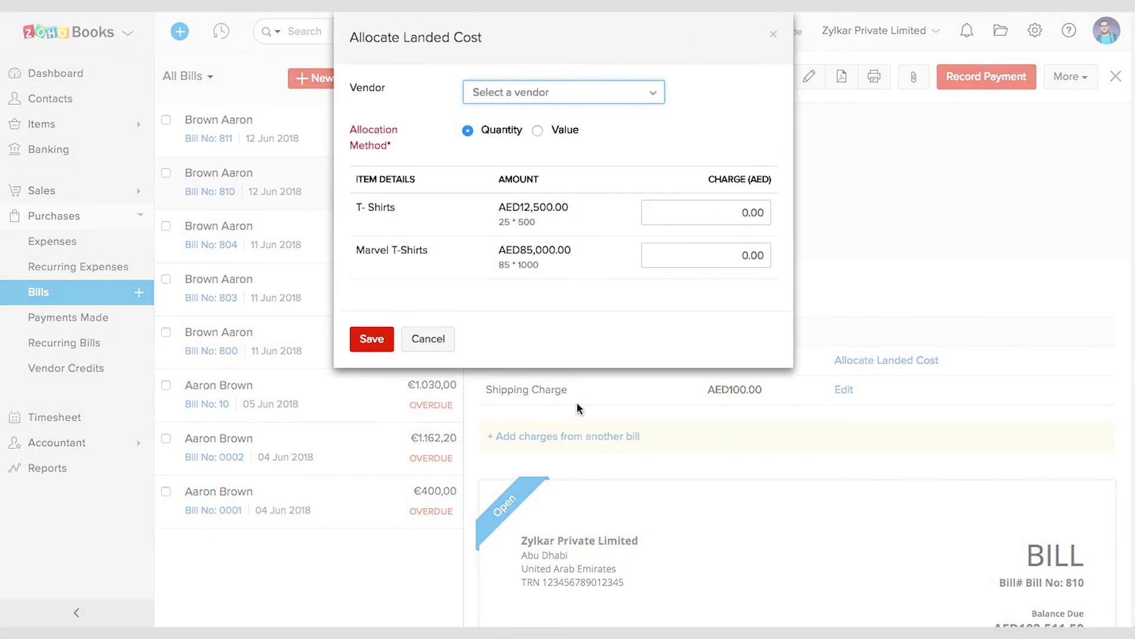
click(531, 100)
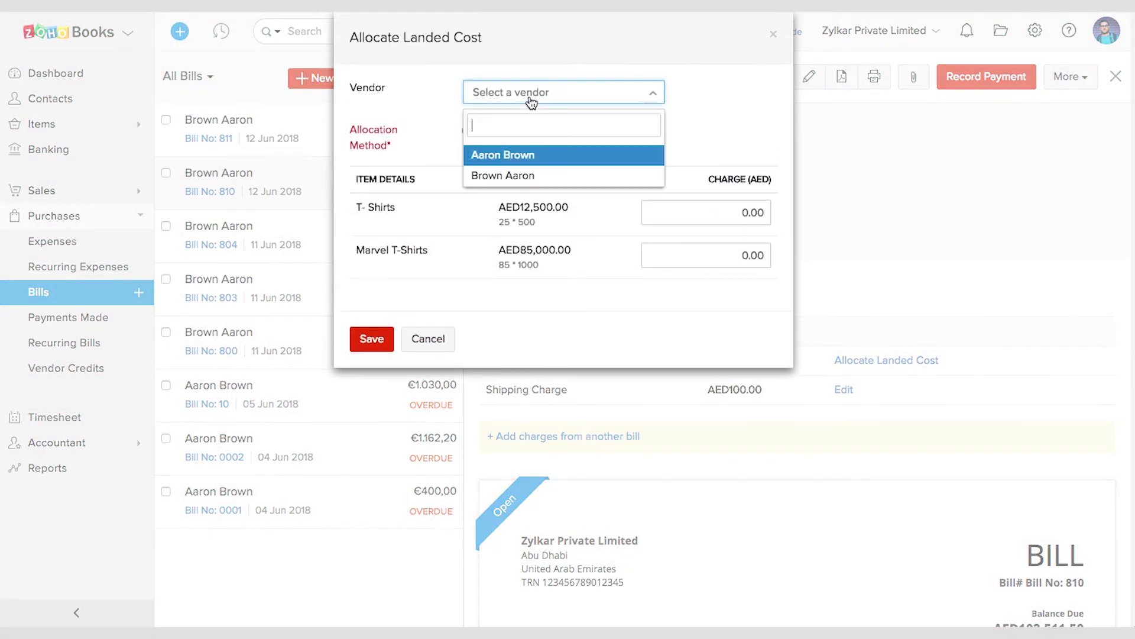
click(510, 176)
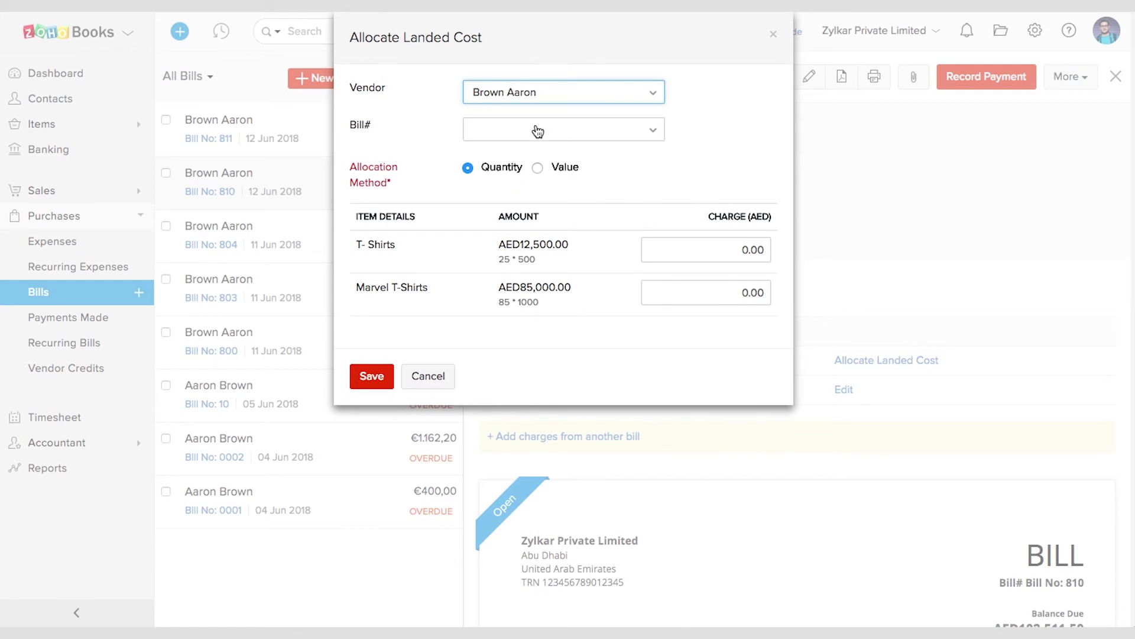
click(540, 129)
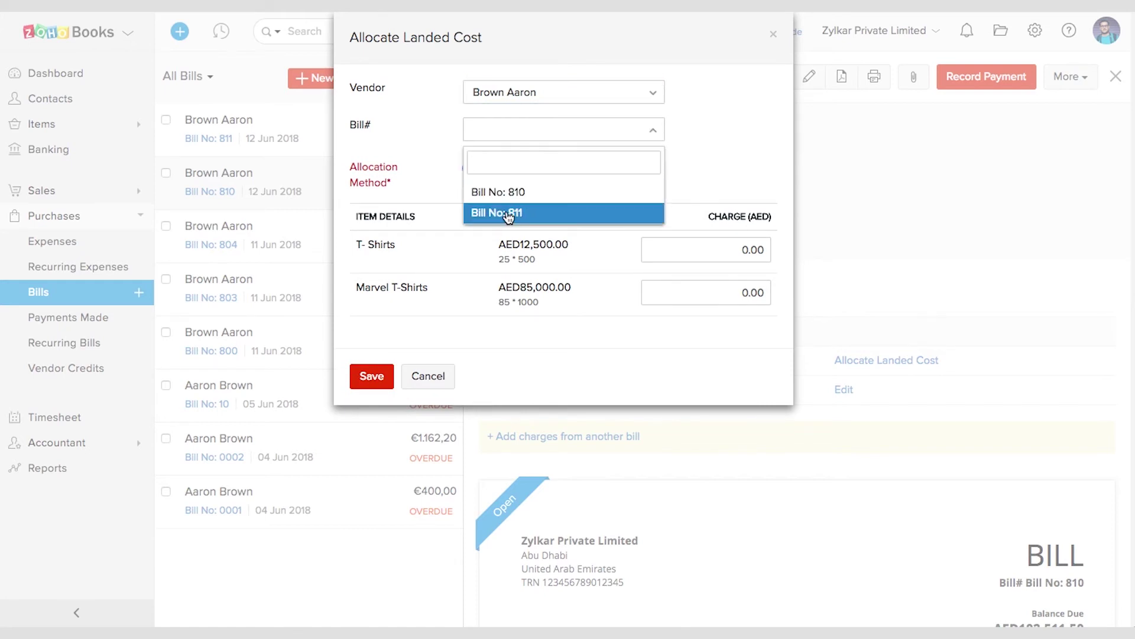
click(503, 214)
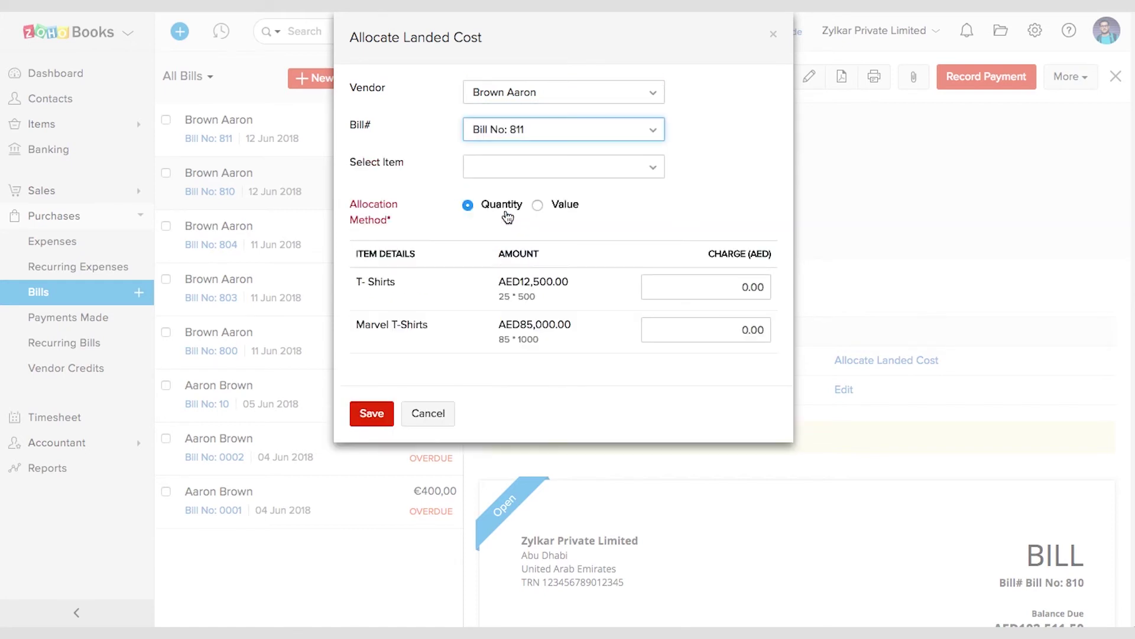
click(620, 169)
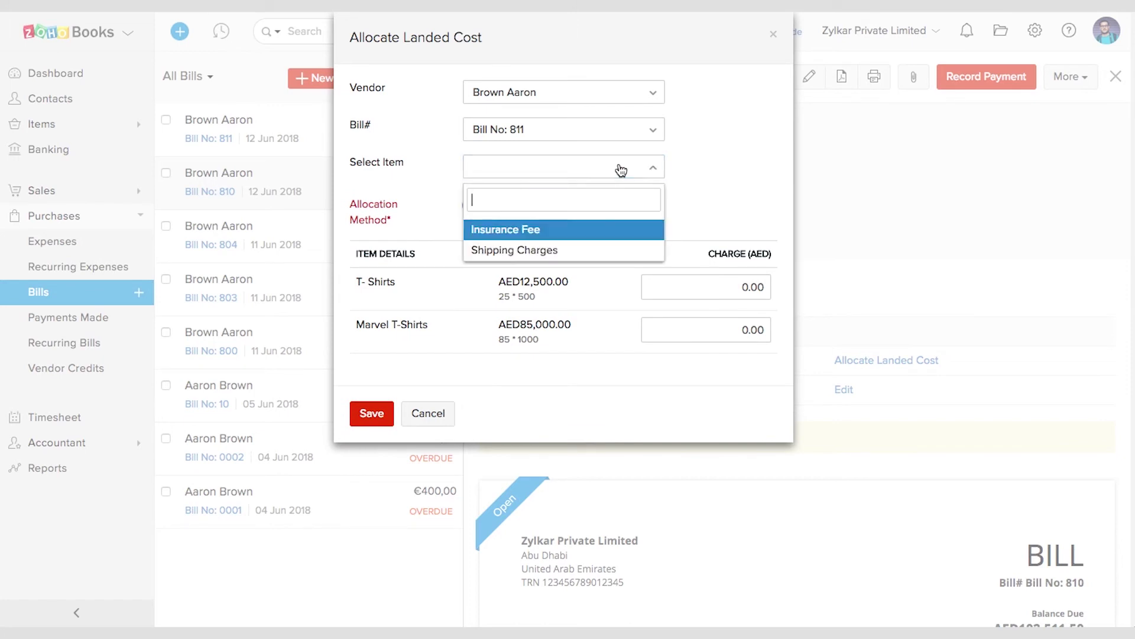
click(549, 250)
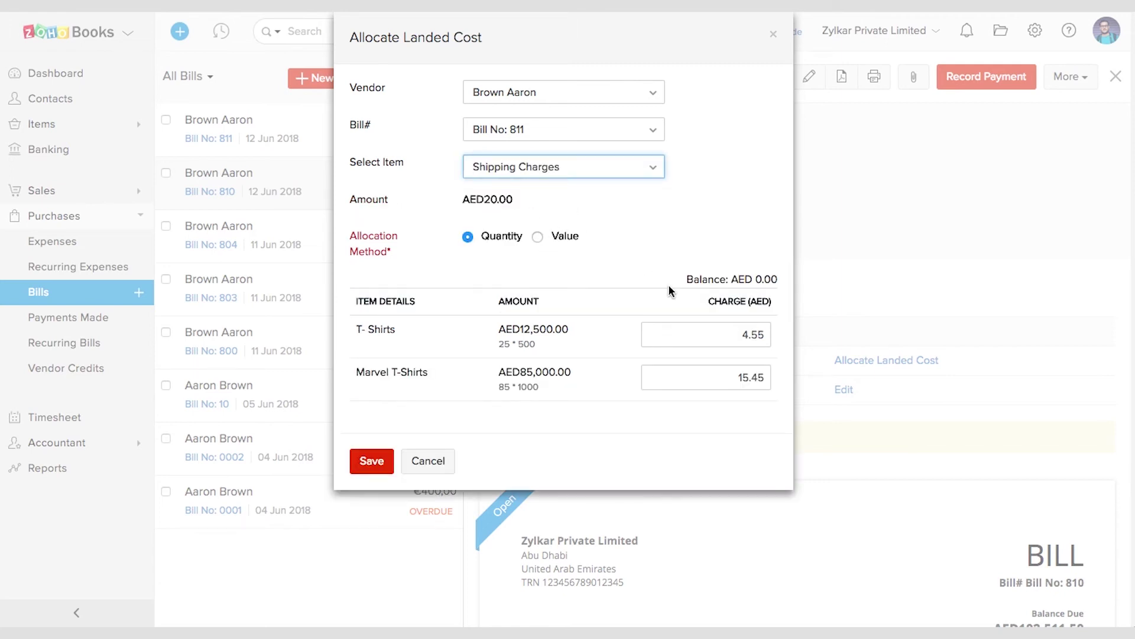
click(371, 458)
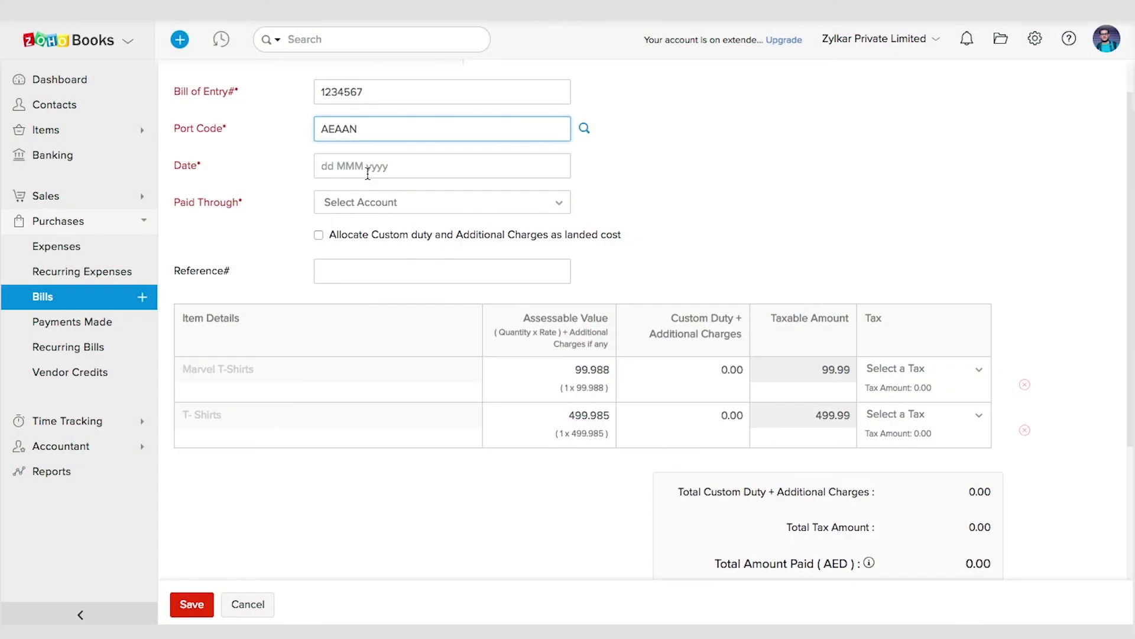
- Date the bill of entry 27 Jun 2018 and set Paid Through to Bank Account
click(368, 167)
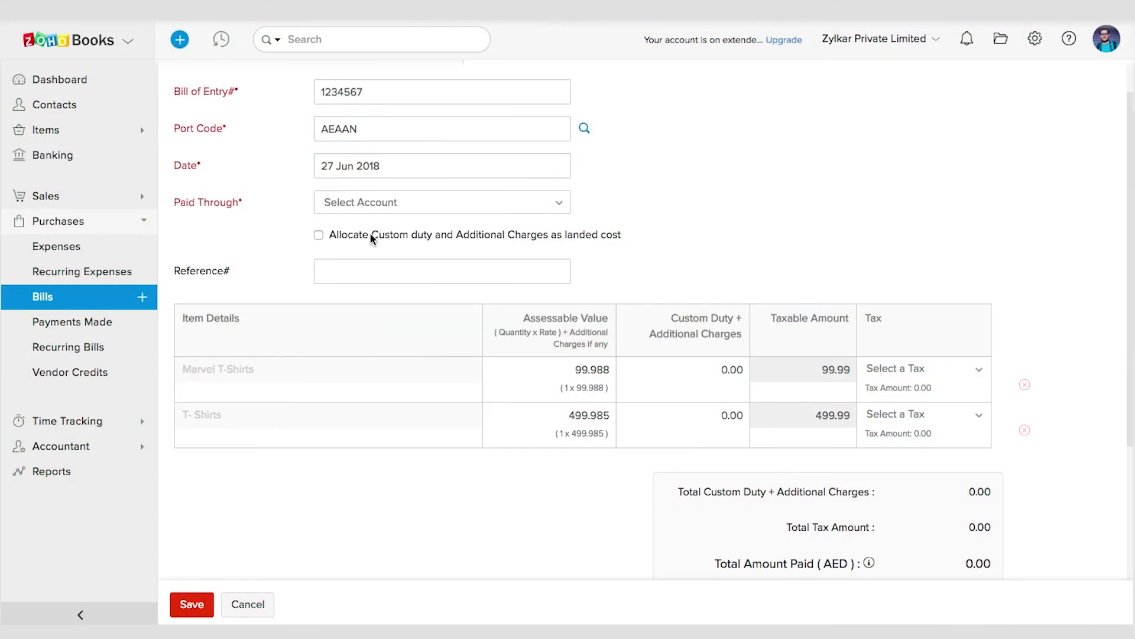
click(361, 206)
text(B)
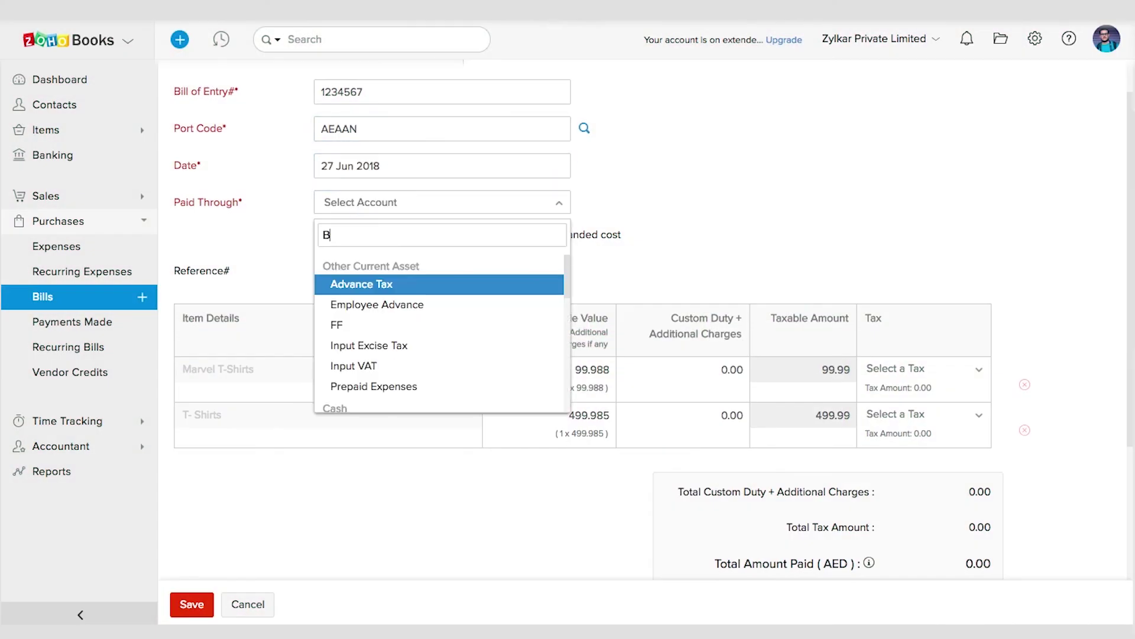
text(ank)
click(356, 284)
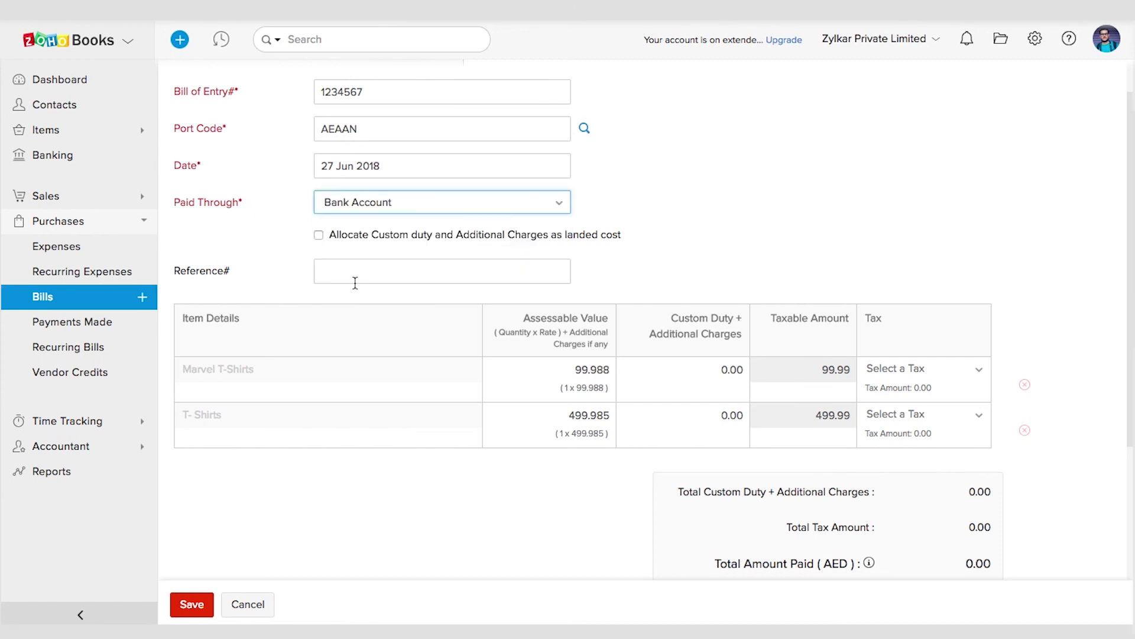
- Allocate customs duty as landed cost: 30 for Marvel T-Shirts and 50 for T-Shirts
click(319, 234)
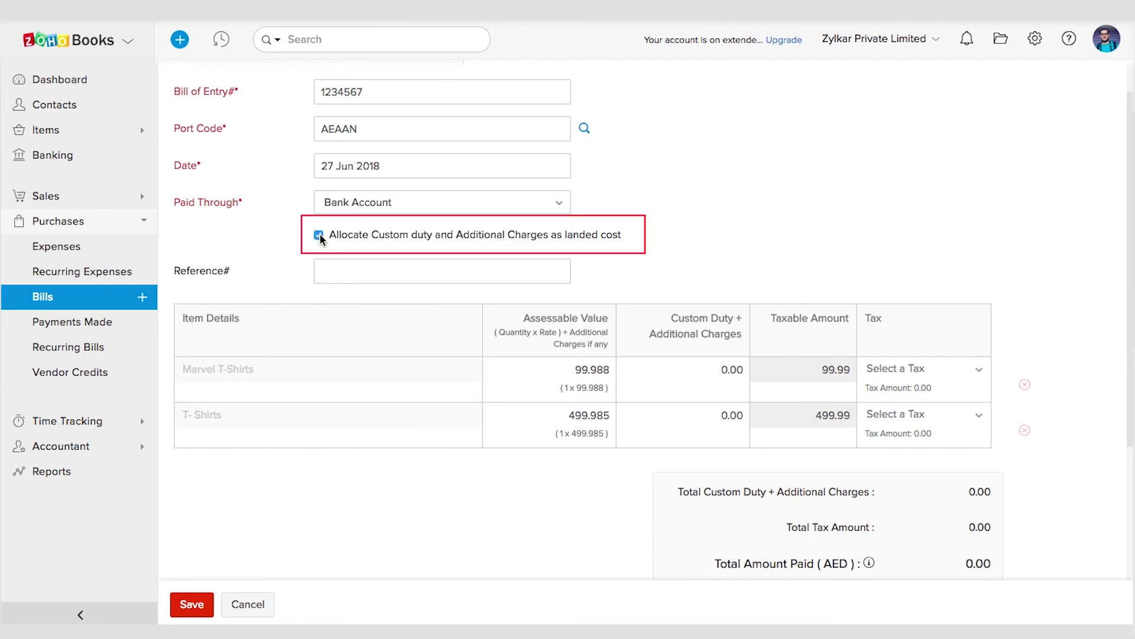
click(712, 371)
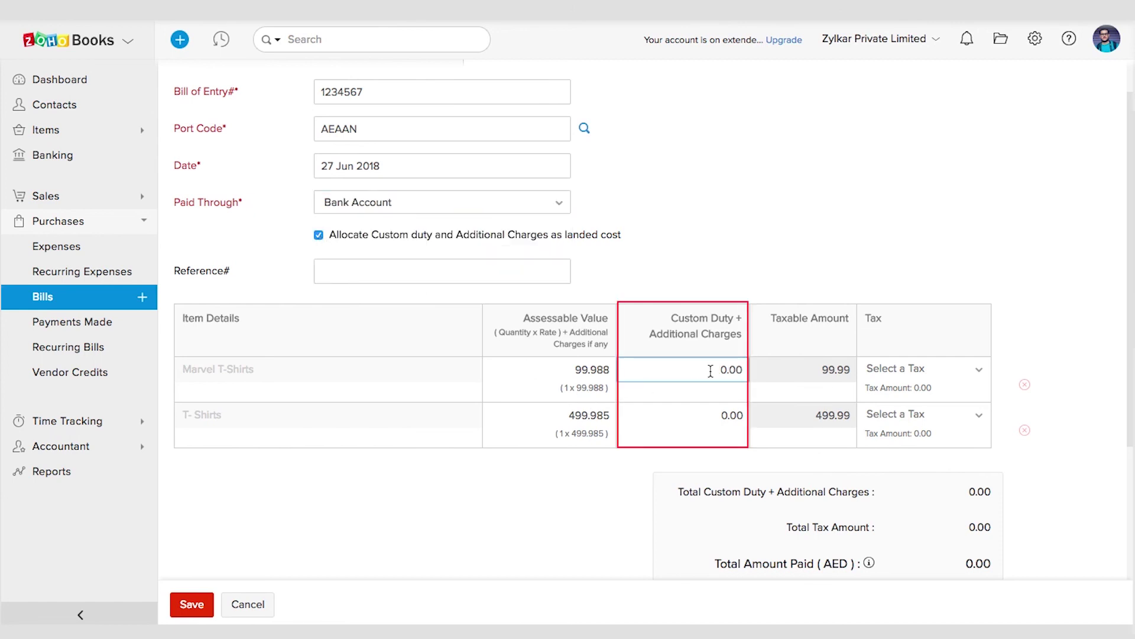
text(3)
click(716, 415)
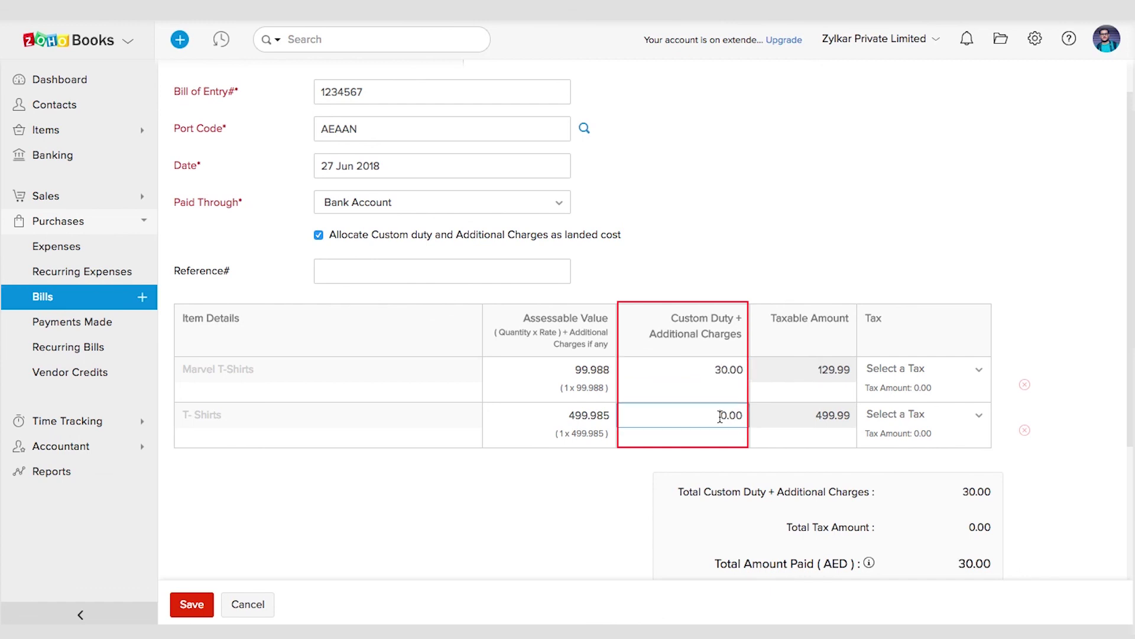
text(5)
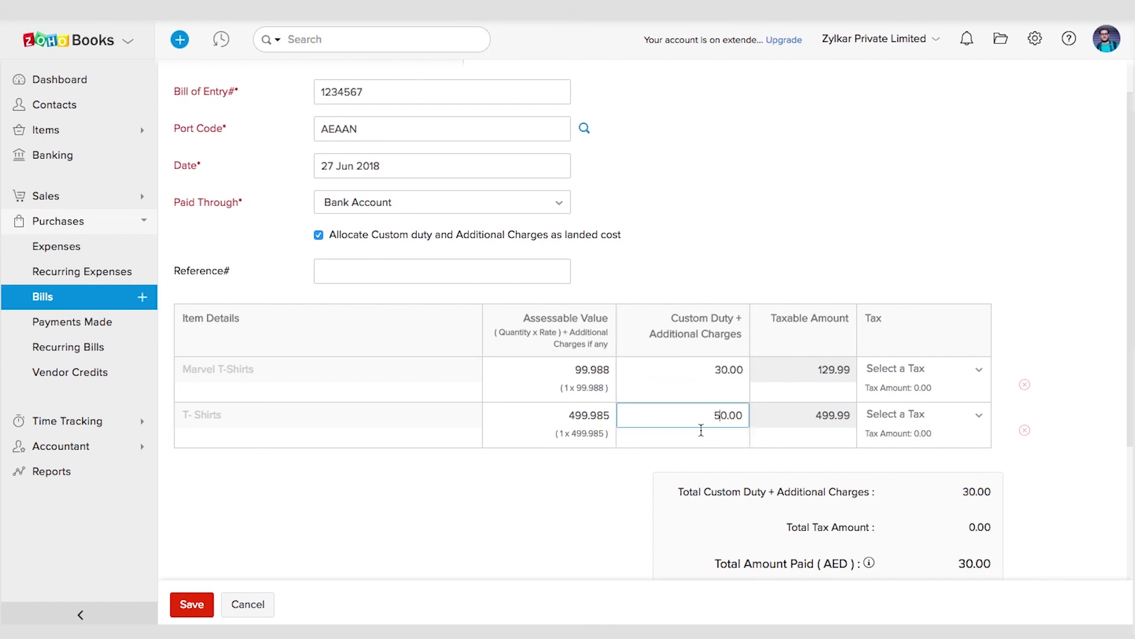
- Confirm the 50.00 T-Shirts duty, bringing its taxable amount to 549.99 and total duty to 80.00
click(611, 491)
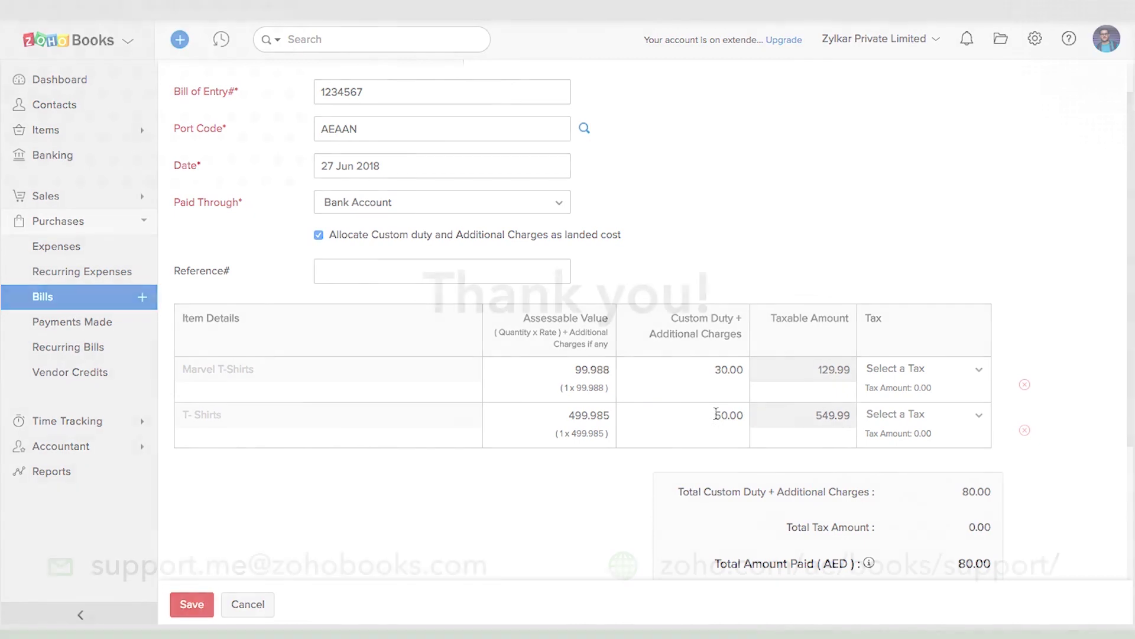